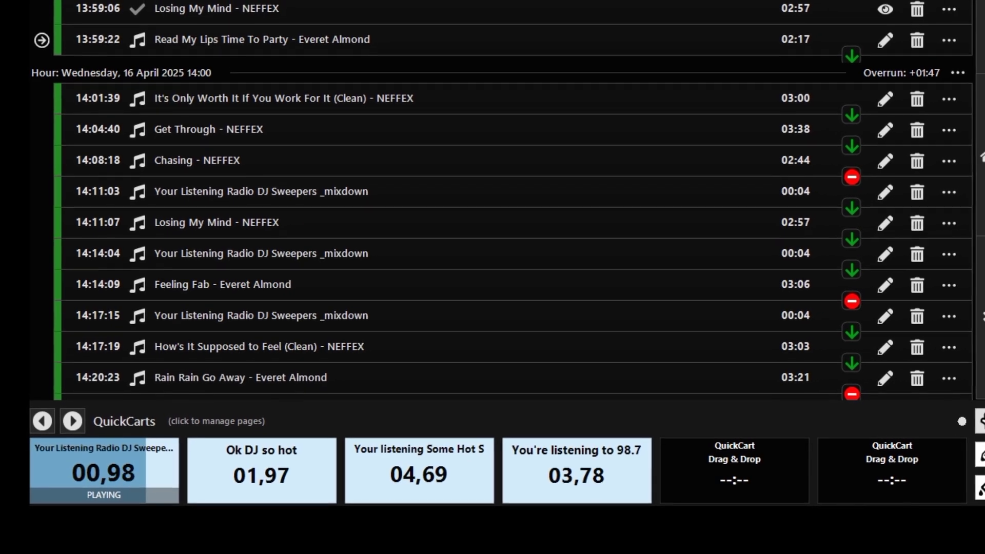
Fire the 'Ok DJ so hot' and 'You're listening to 98.7' jingles over Read My Lips Time To Party
{"action": "left_click", "coordinate": [267, 498]}
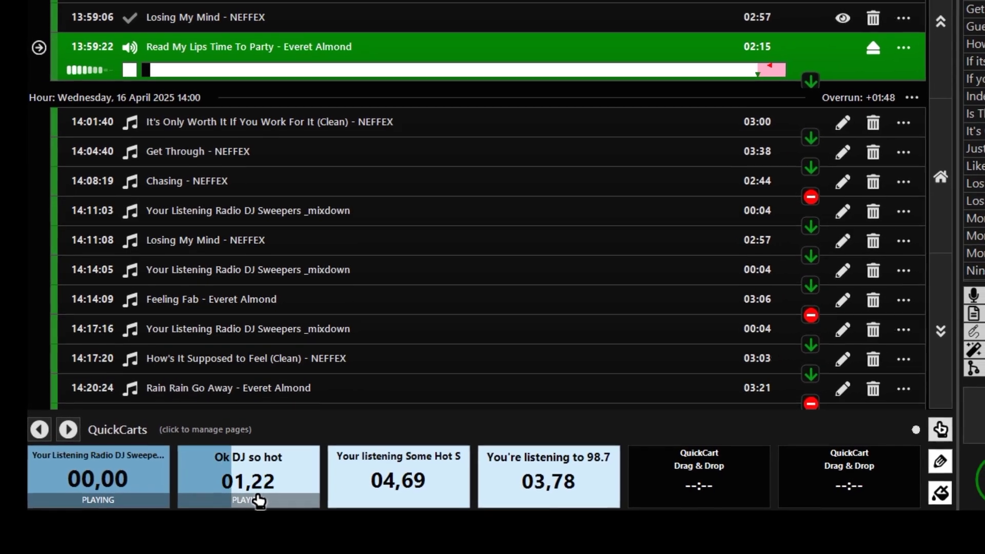
{"action": "left_click", "coordinate": [534, 490]}
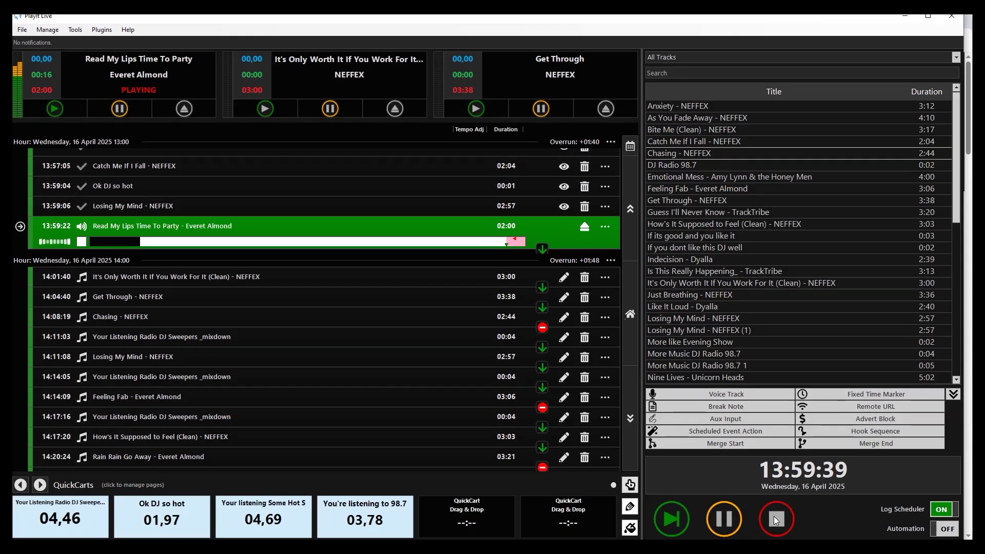
Stop the currently playing song so the log halts and upcoming start times recalculate
{"action": "left_click", "coordinate": [774, 516]}
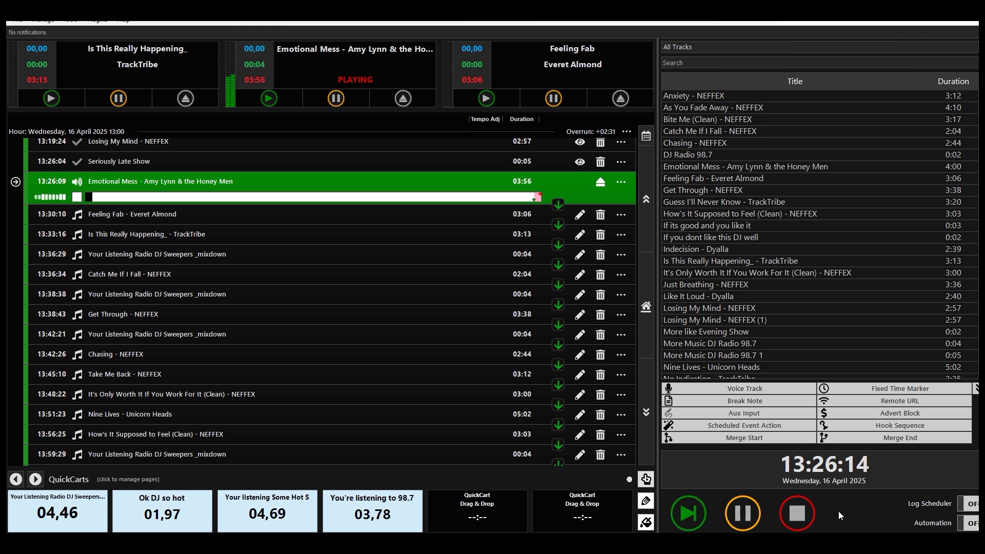
Advance the log past Emotional Mess so Feeling Fab plays, browsing the website's account pages between
{"action": "left_click", "coordinate": [799, 513]}
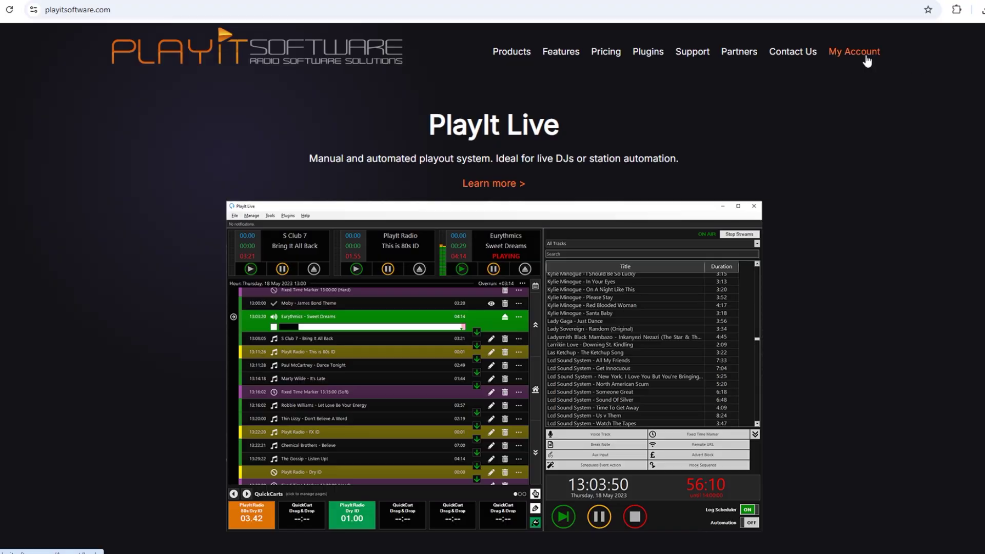
{"action": "left_click", "coordinate": [864, 53]}
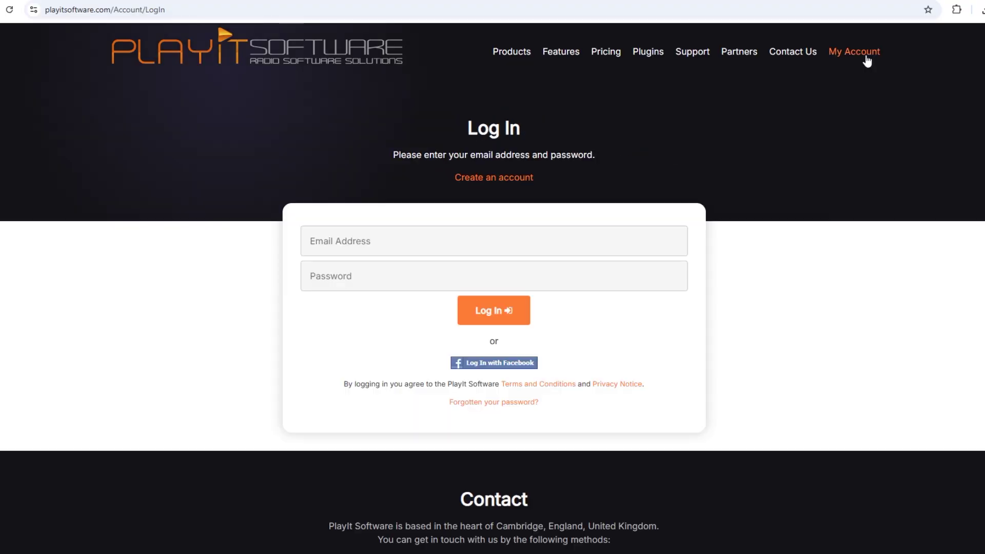
{"action": "left_click", "coordinate": [514, 178]}
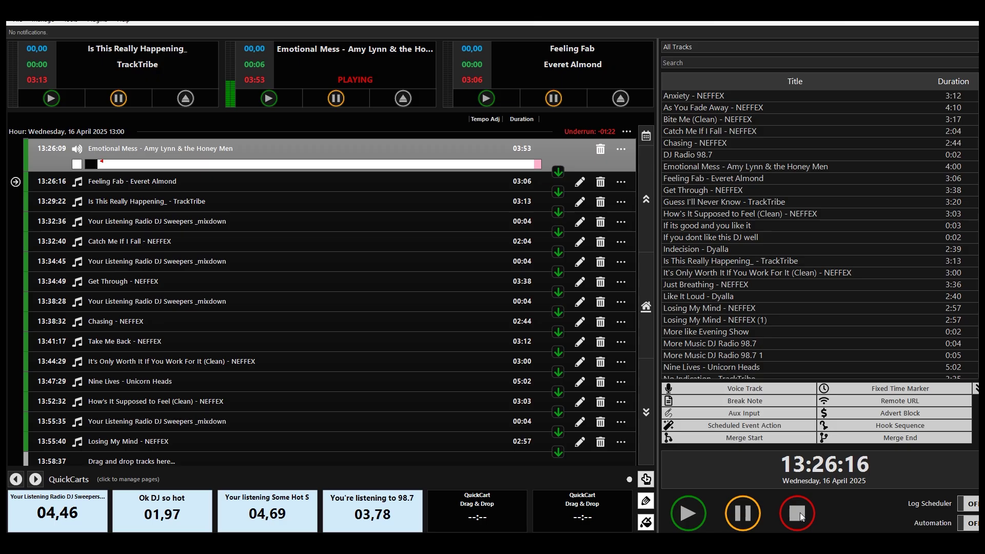
{"action": "left_click", "coordinate": [800, 512]}
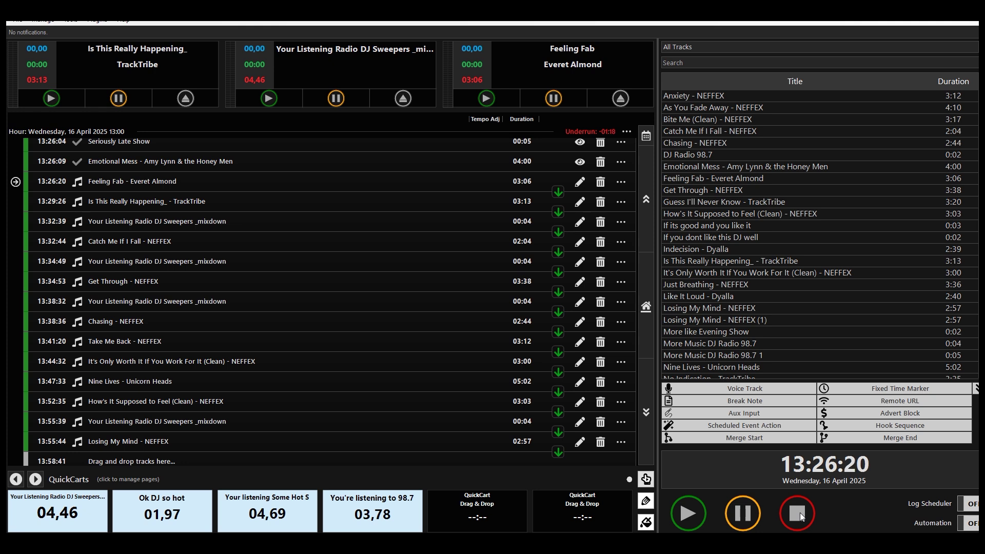
{"action": "left_click", "coordinate": [683, 514]}
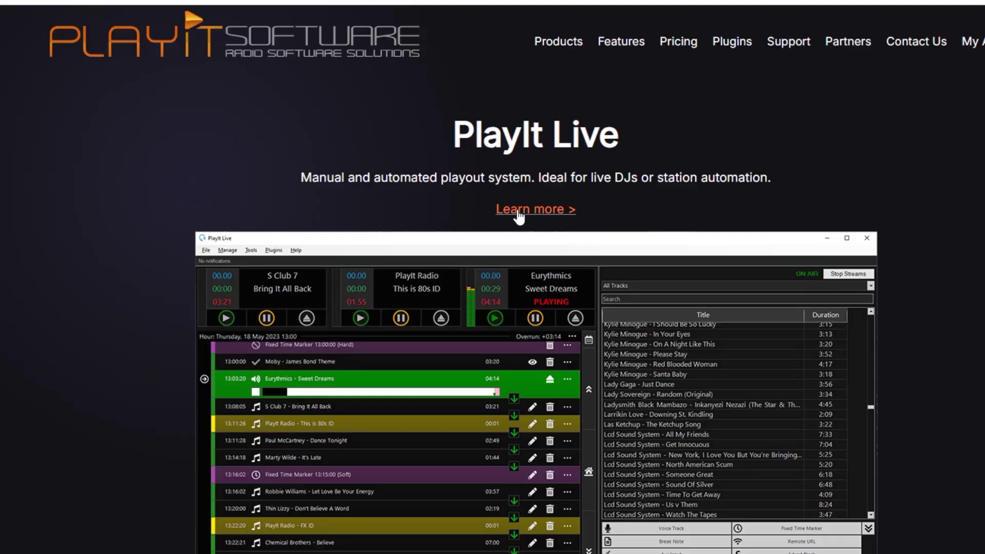
Open the PlayIt Live product page via 'Learn more >' and choose Download for Free
{"action": "left_click", "coordinate": [520, 210]}
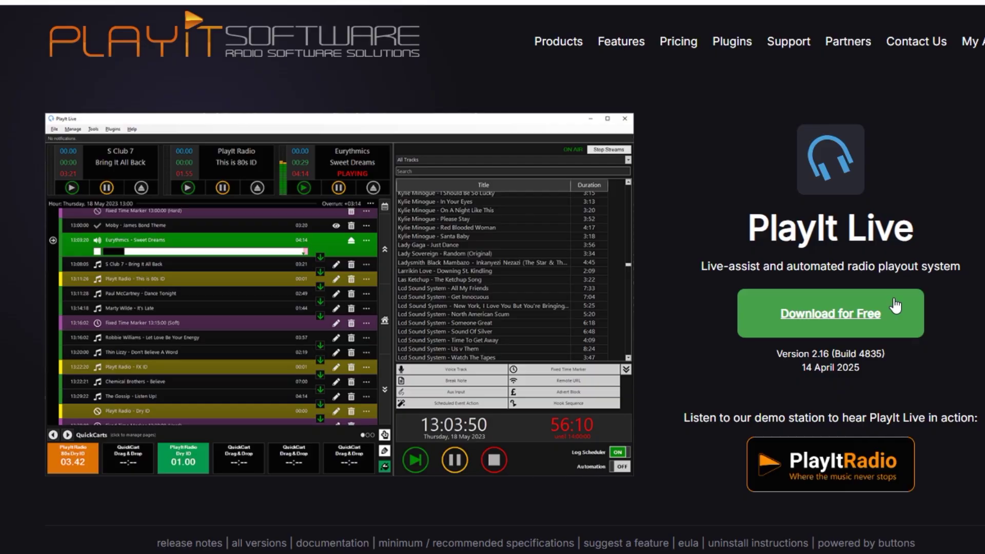
{"action": "left_click", "coordinate": [895, 305]}
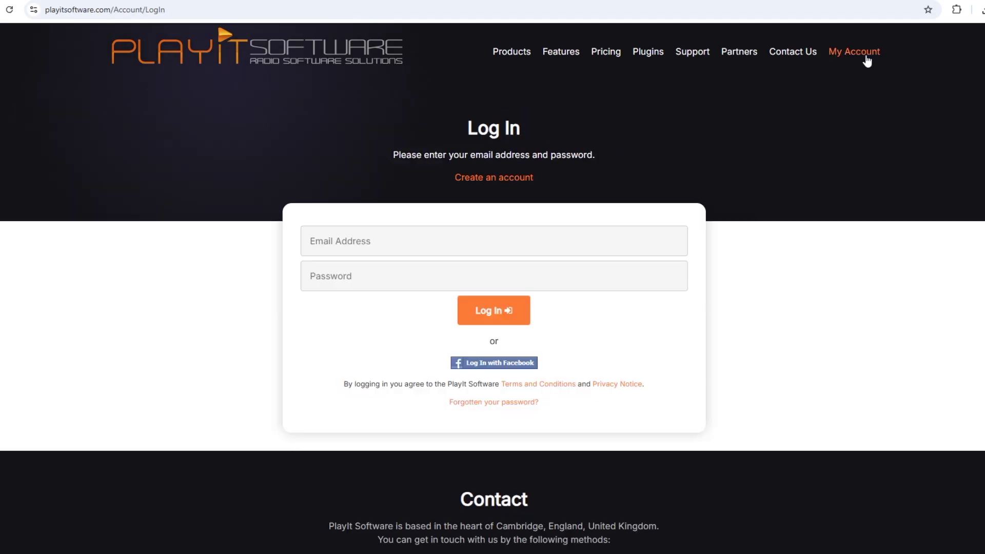
Download the PlayIt Live 2.16 installer, install it, and launch PlayIt Live when setup finishes
{"action": "left_click", "coordinate": [519, 178]}
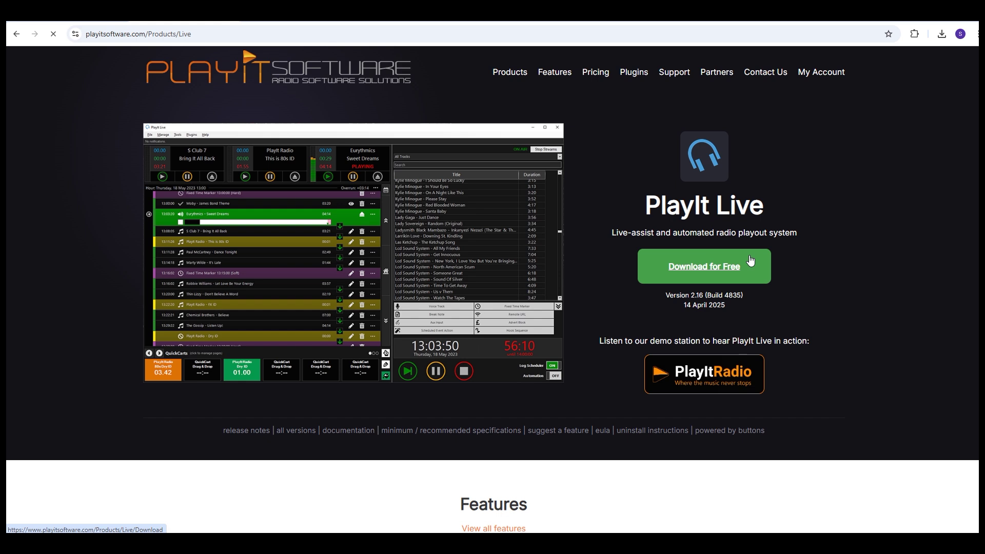
{"action": "left_click", "coordinate": [750, 261]}
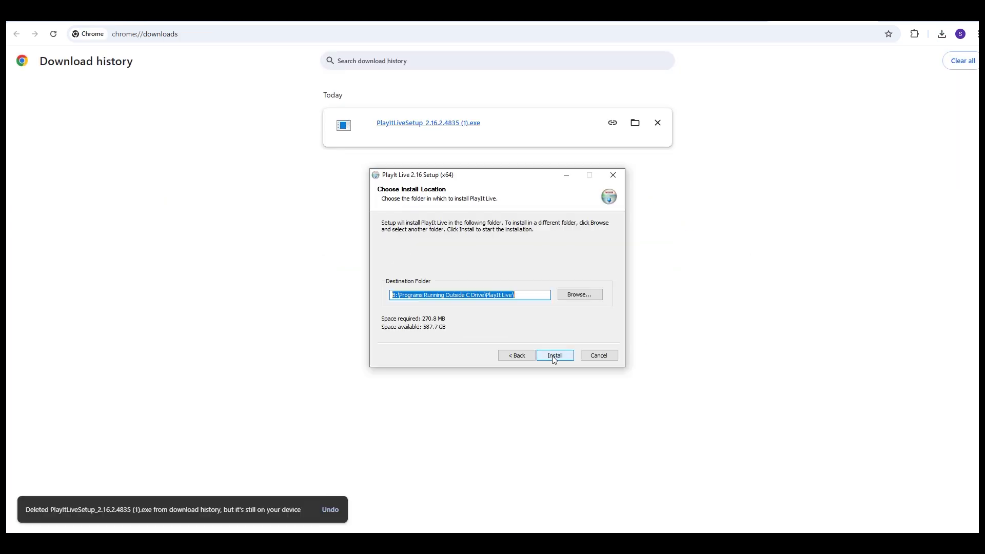
{"action": "left_click", "coordinate": [554, 355]}
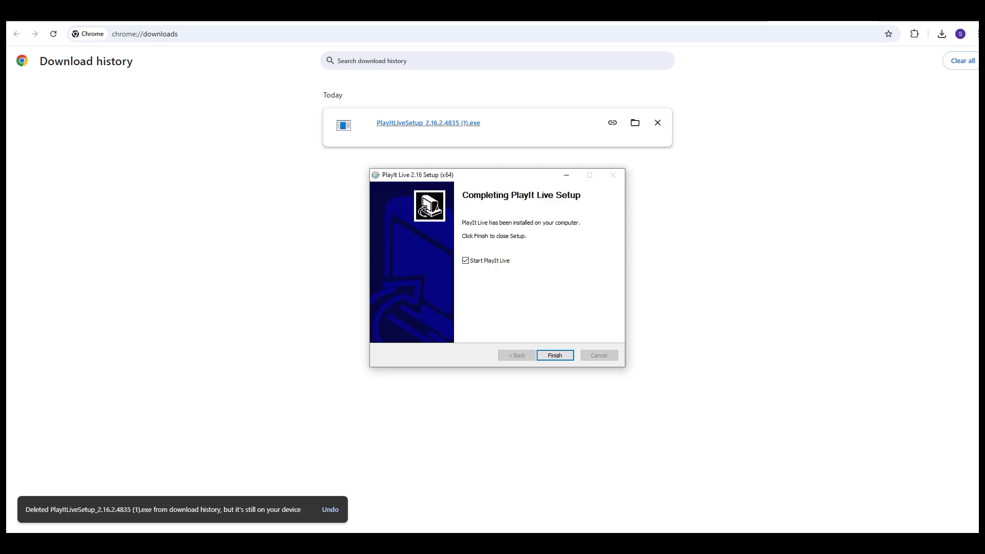
{"action": "key", "text": "Return"}
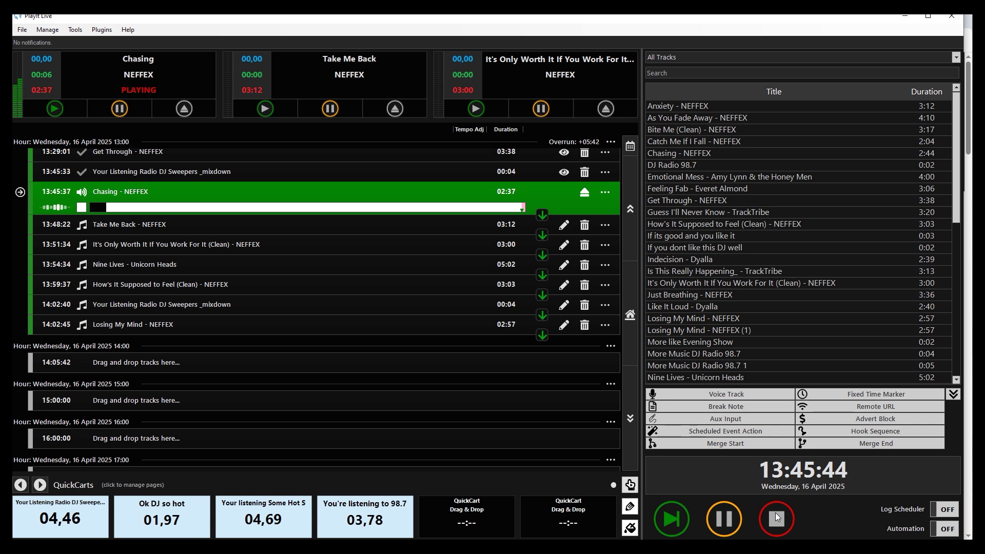
Stop Chasing and open the track library manager from Manage > Tracks
{"action": "left_click", "coordinate": [775, 513]}
{"action": "left_click", "coordinate": [47, 30]}
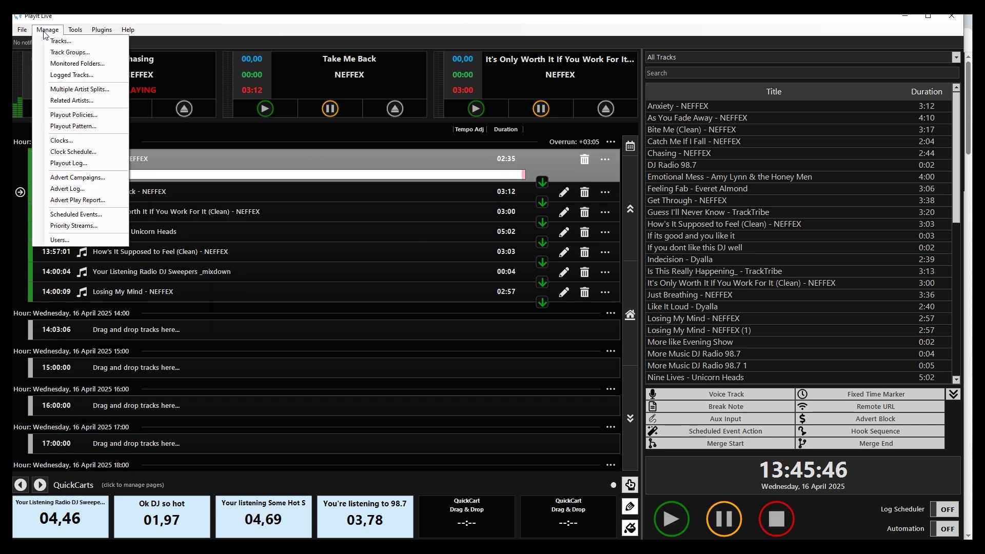
{"action": "left_click", "coordinate": [53, 43]}
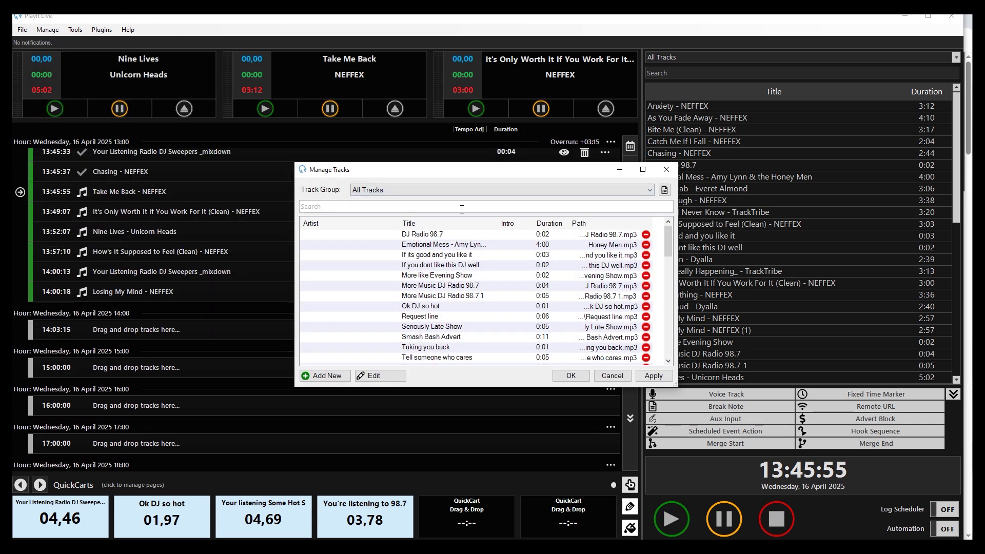
{"action": "left_click", "coordinate": [463, 210]}
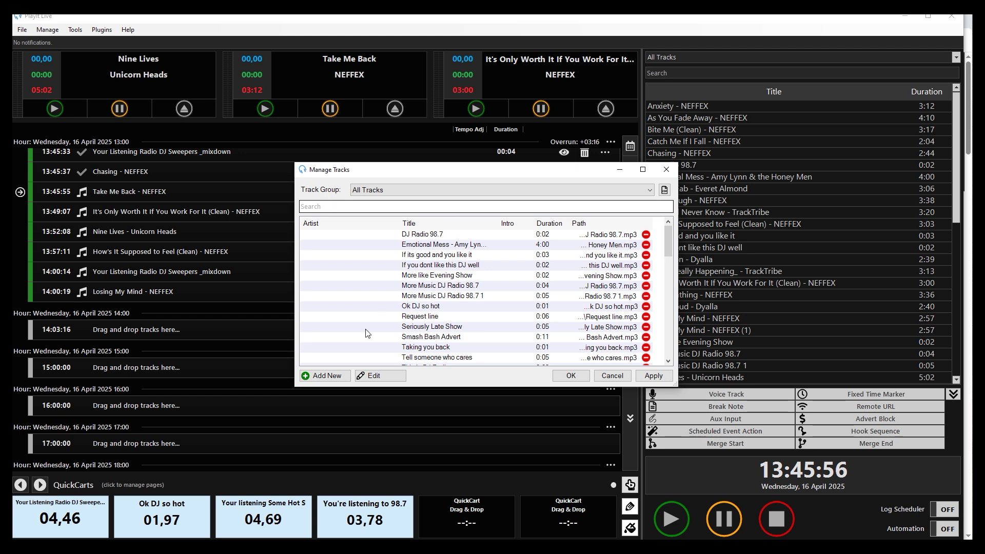
Add new tracks from the Music Radio Creative > Free Radio Imaging Effects folder, finding none new
{"action": "left_click", "coordinate": [325, 377]}
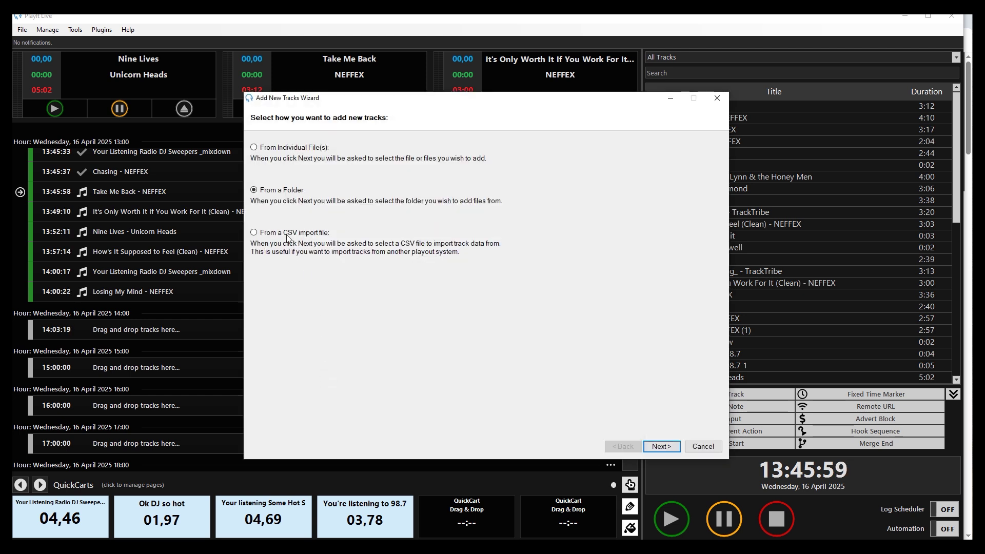
{"action": "left_click", "coordinate": [661, 447]}
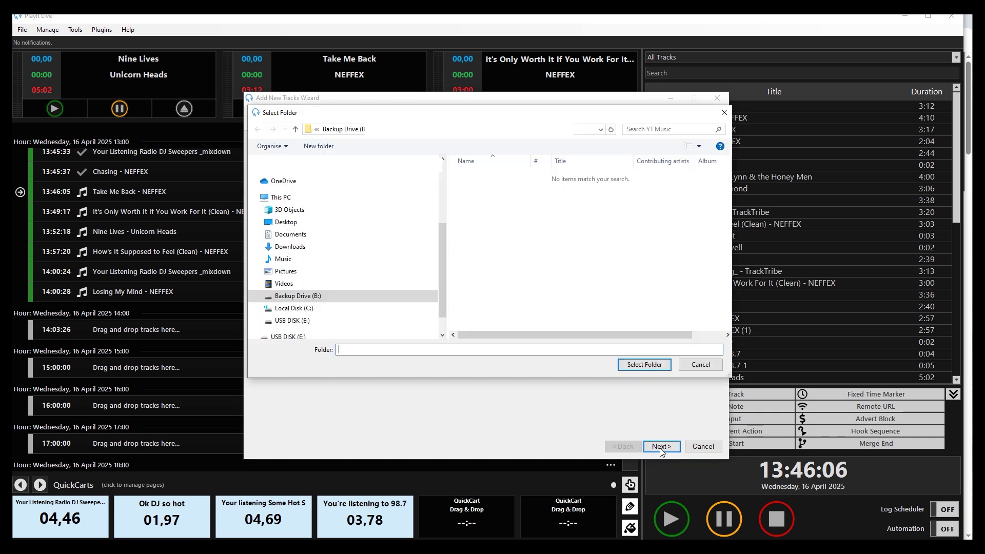
{"action": "left_click", "coordinate": [370, 296]}
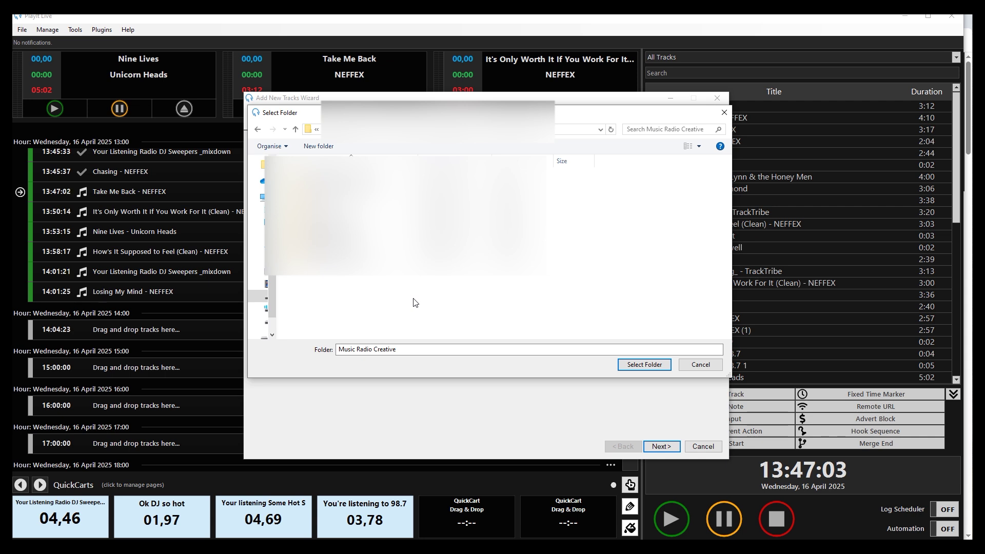
{"action": "left_click", "coordinate": [569, 176]}
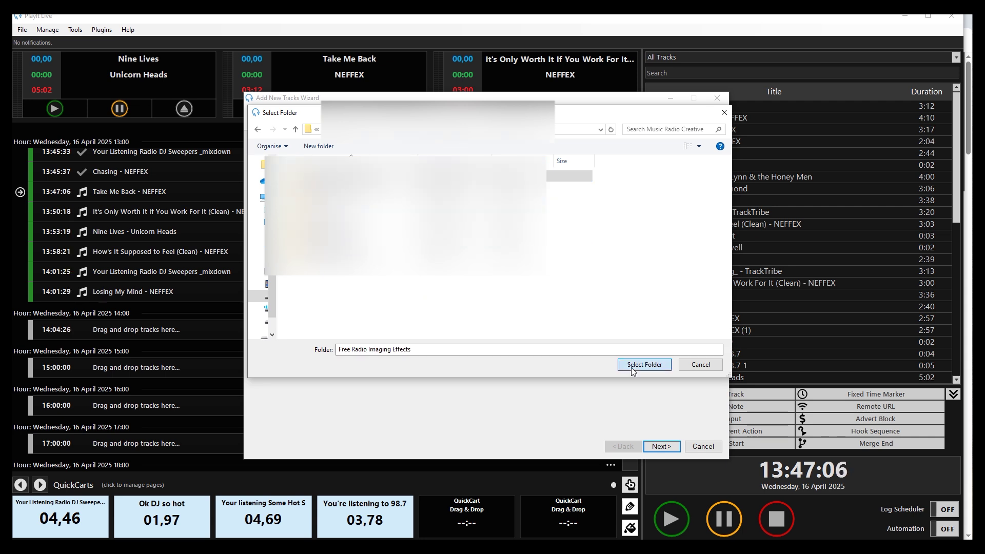
{"action": "left_click", "coordinate": [639, 365]}
{"action": "left_click", "coordinate": [655, 447]}
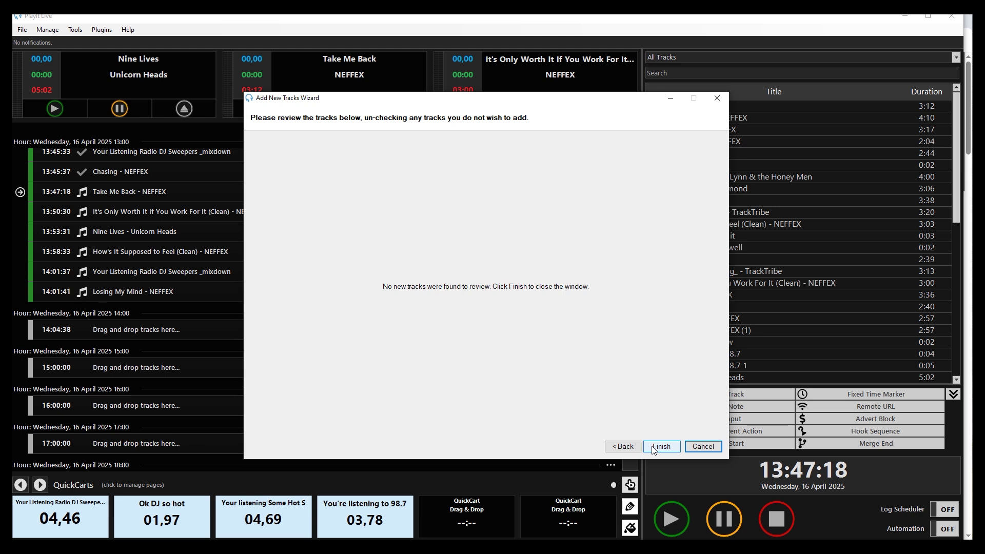
Close the wizard, then schedule Losing My Mind - NEFFEX (1) at 19:00 and More Music DJ Radio 98.7 at 18:00
{"action": "left_click", "coordinate": [661, 447]}
{"action": "left_click", "coordinate": [566, 375]}
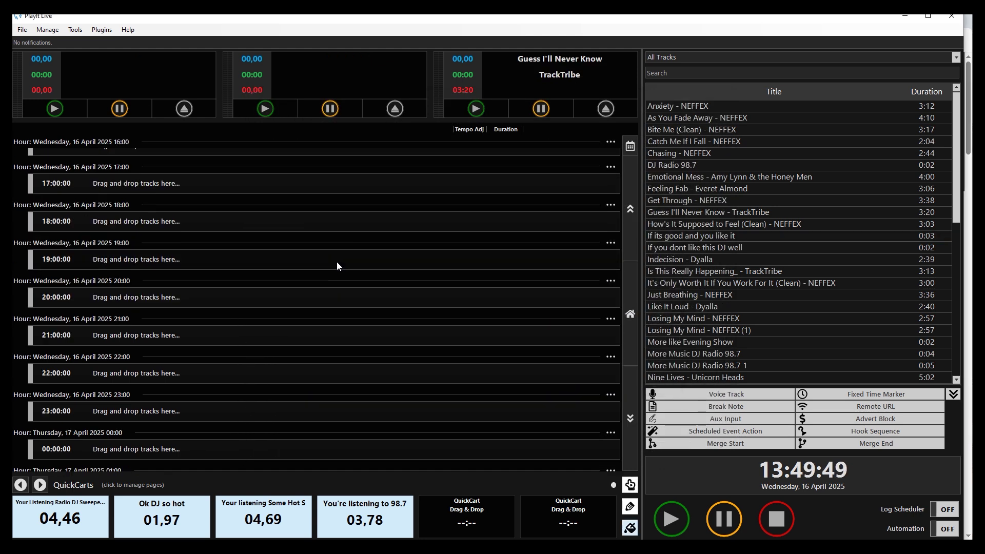
{"action": "left_click_drag", "start_coordinate": [699, 330], "coordinate": [199, 266]}
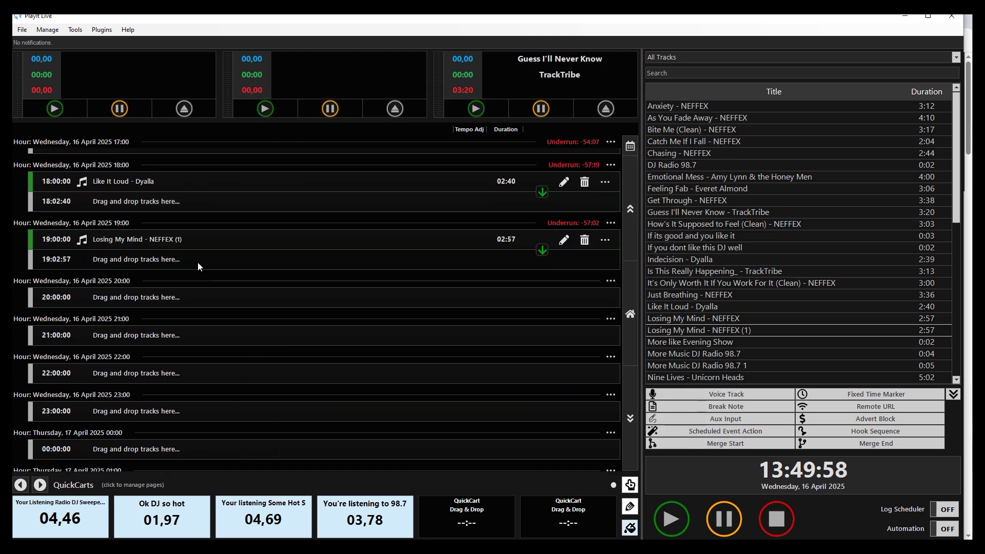
{"action": "left_click_drag", "start_coordinate": [733, 357], "coordinate": [168, 203]}
{"action": "scroll", "coordinate": [411, 380], "scroll_direction": "up", "scroll_amount": 2}
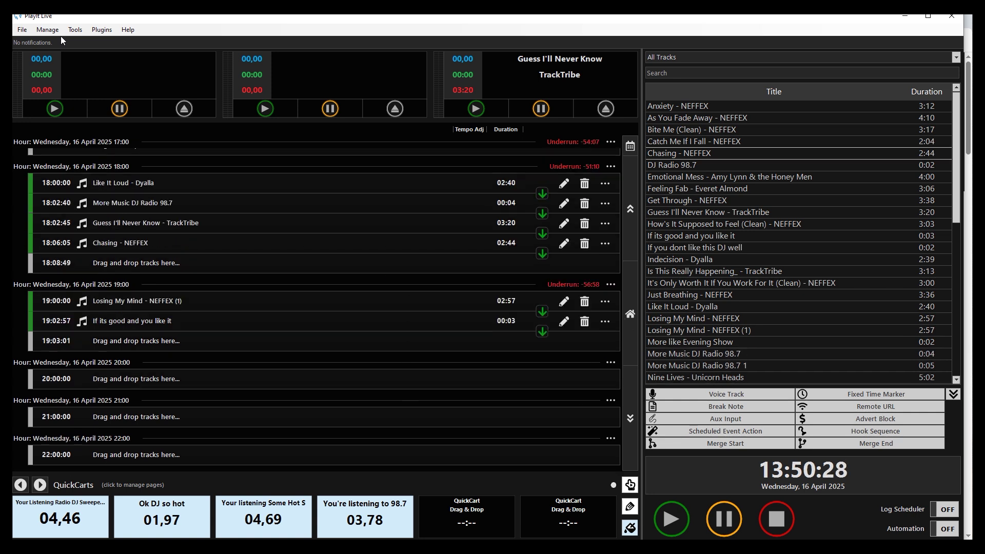
In Manage > Playout Pattern, remove the trailing C Group, re-add C Group at the end, and save
{"action": "left_click", "coordinate": [45, 29]}
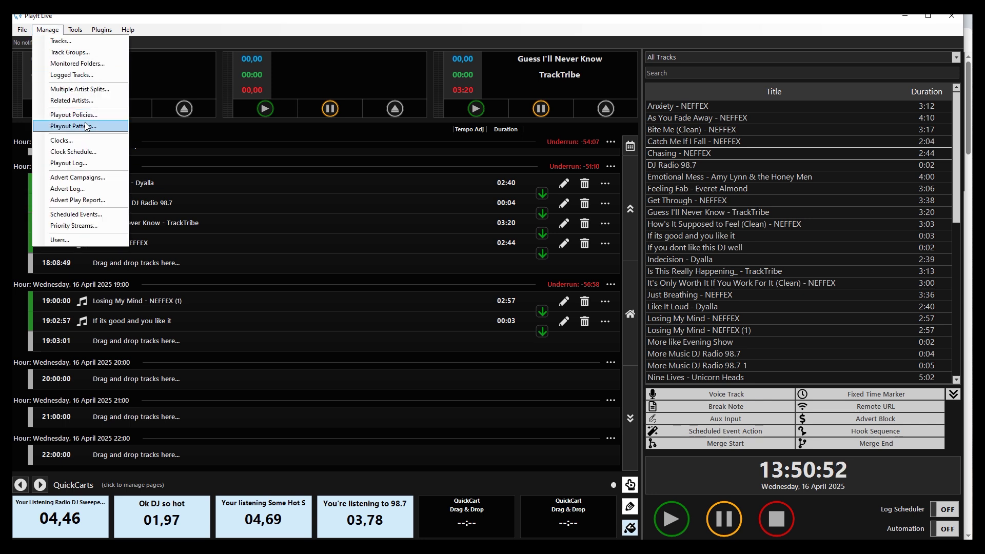
{"action": "left_click", "coordinate": [74, 127]}
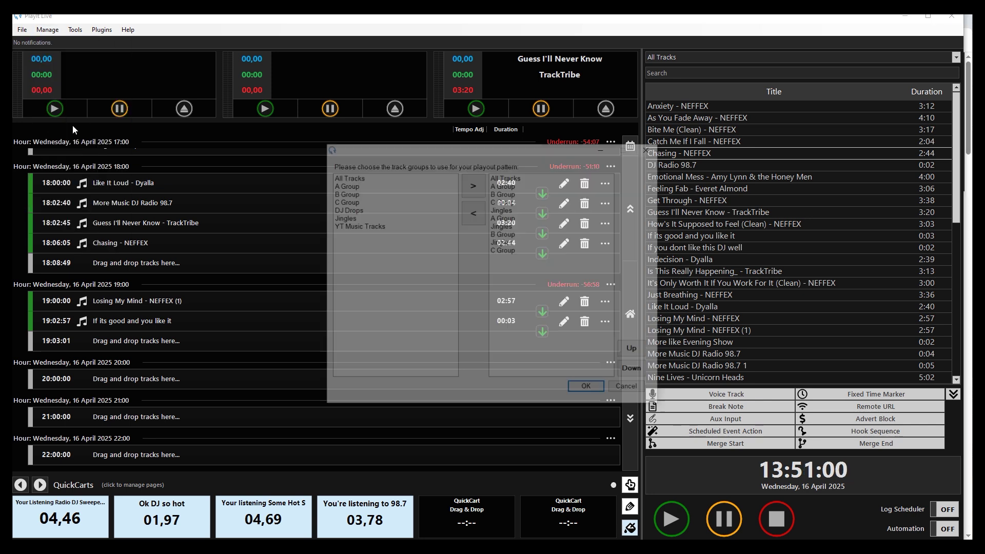
{"action": "left_click", "coordinate": [554, 250]}
{"action": "left_click", "coordinate": [473, 212]}
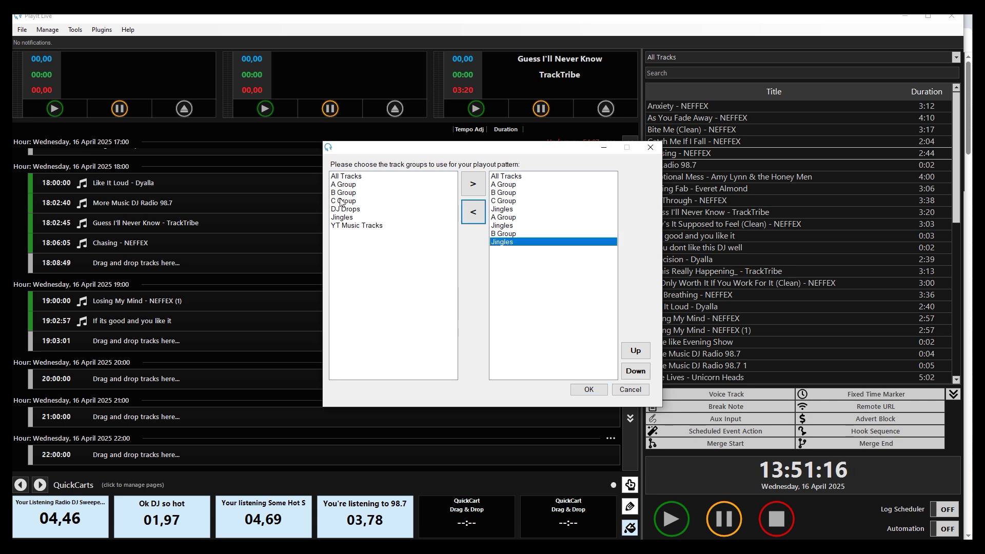
{"action": "left_click", "coordinate": [343, 201]}
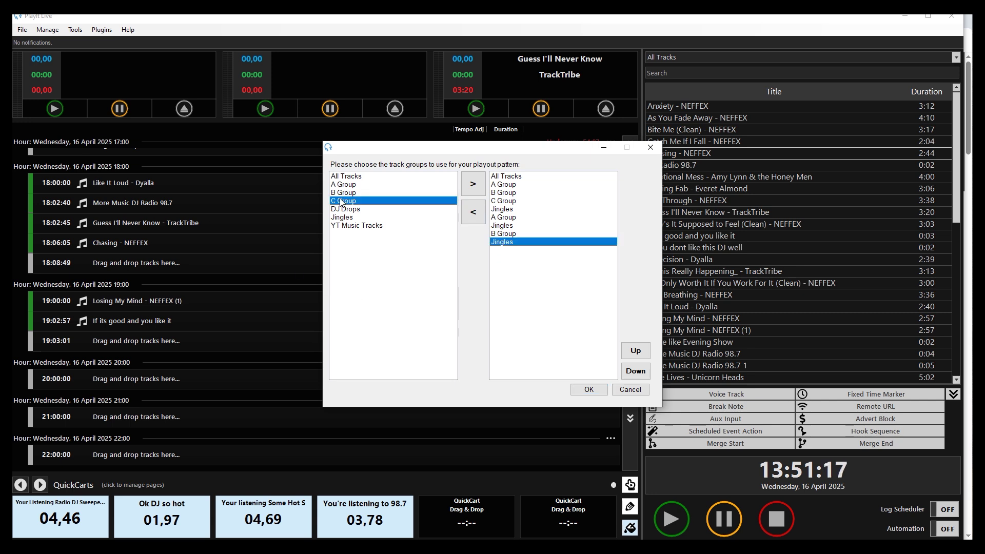
{"action": "left_click", "coordinate": [473, 189]}
{"action": "left_click", "coordinate": [583, 390]}
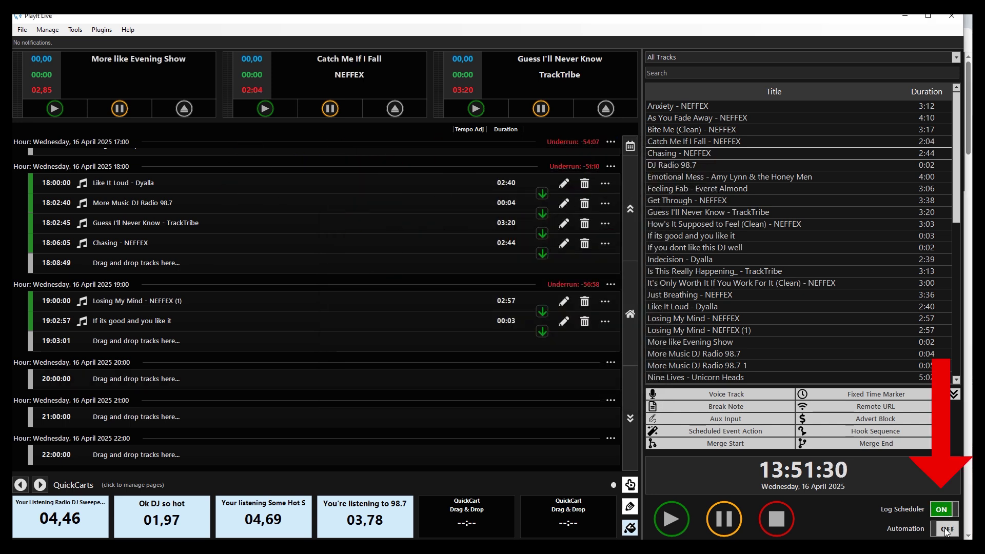
Toggle automation on and off, play the first DJ sweeper QuickCart, then turn automation back on
{"action": "left_click", "coordinate": [947, 530]}
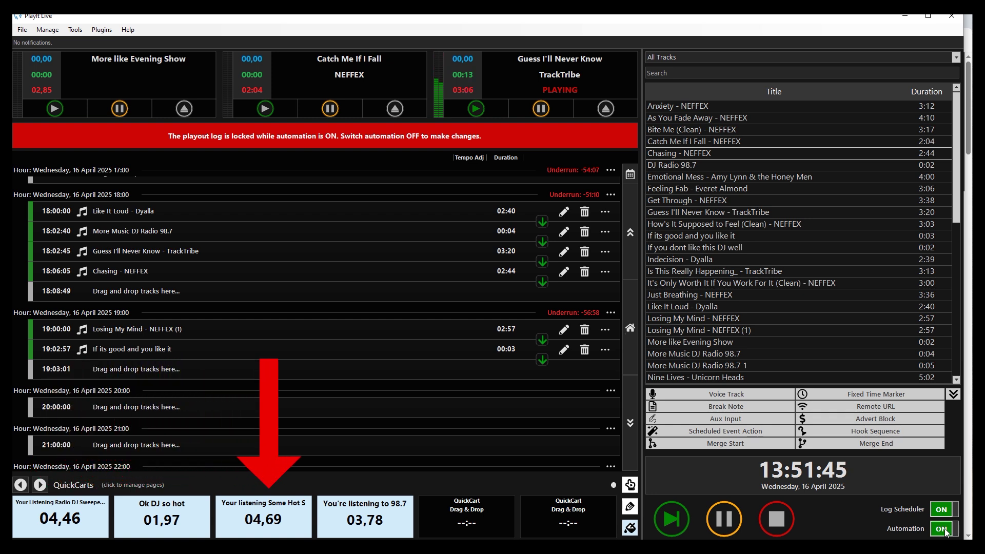
{"action": "left_click", "coordinate": [945, 530]}
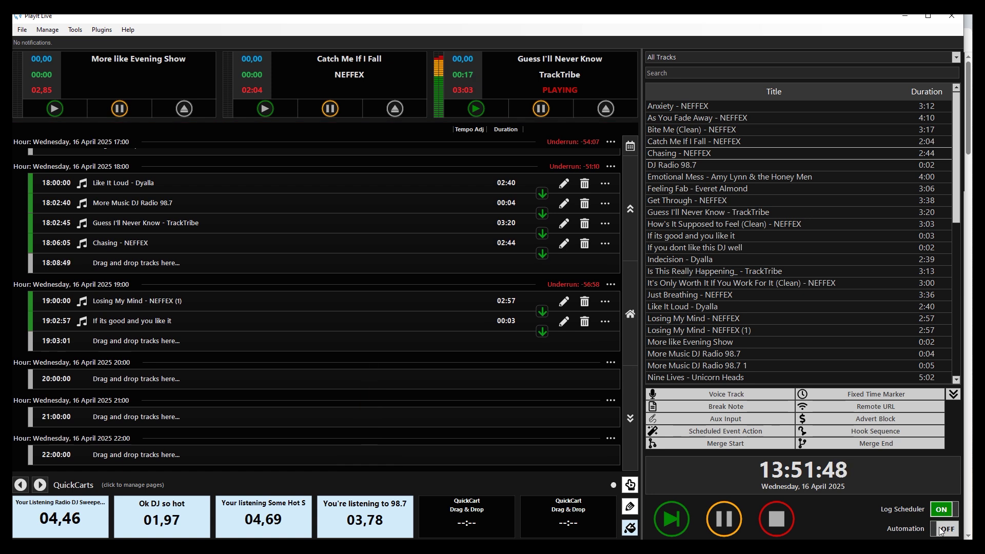
{"action": "left_click", "coordinate": [87, 520]}
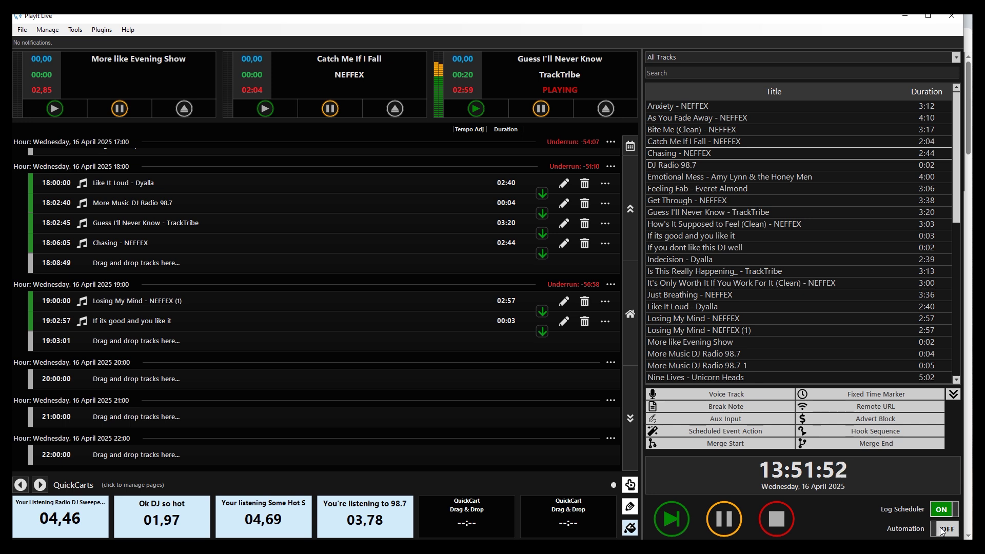
{"action": "left_click", "coordinate": [942, 530]}
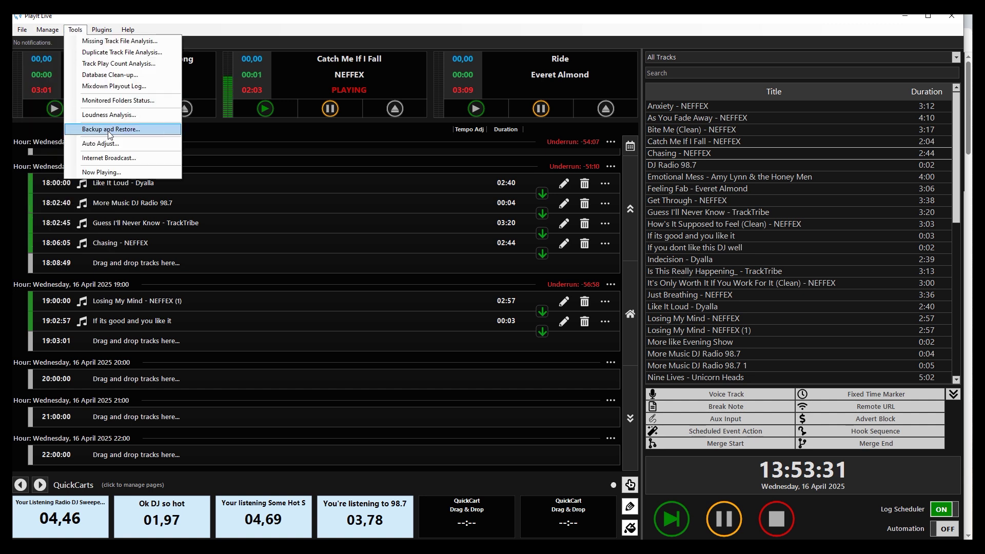
{"action": "left_click", "coordinate": [122, 158]}
{"action": "left_click", "coordinate": [352, 338]}
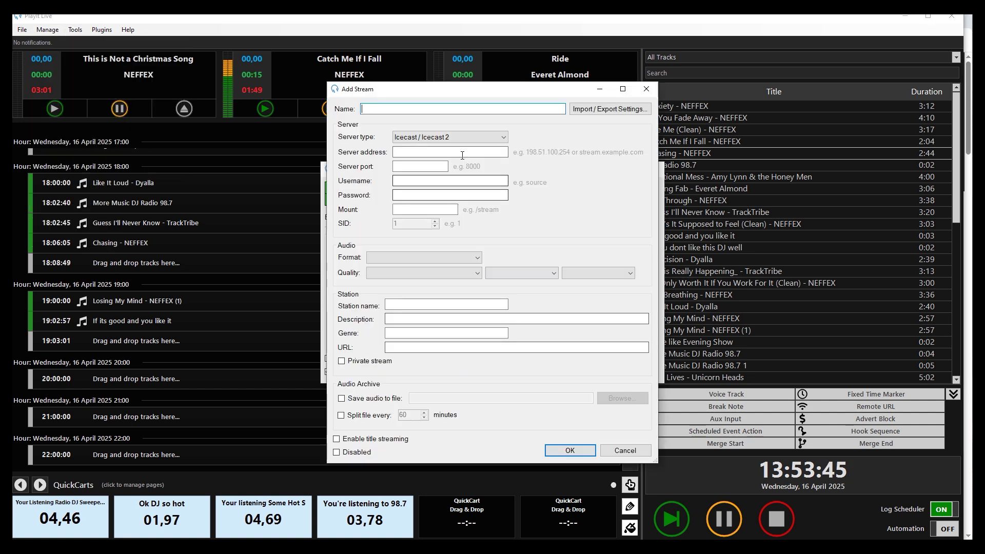
{"action": "left_click", "coordinate": [457, 138]}
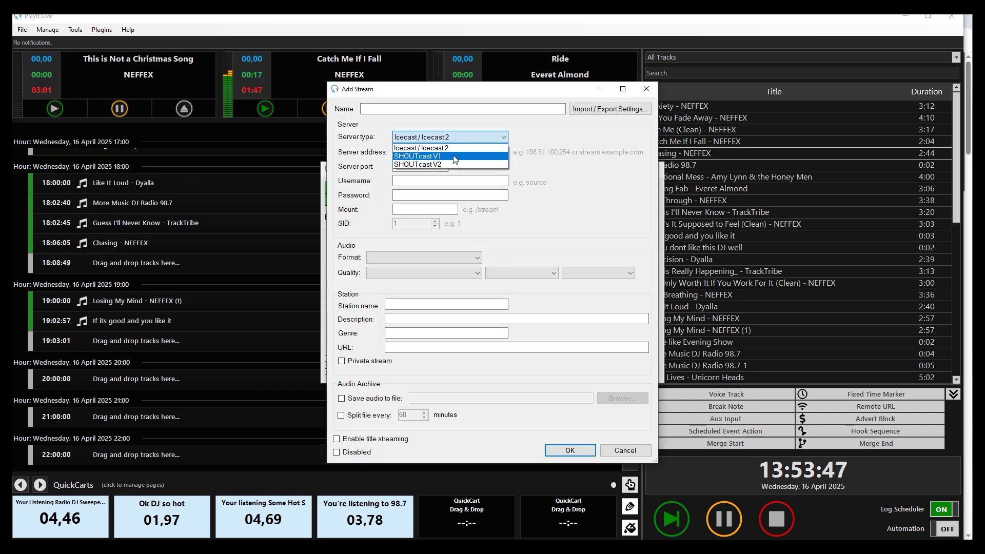
{"action": "left_click", "coordinate": [454, 154]}
{"action": "left_click", "coordinate": [460, 140]}
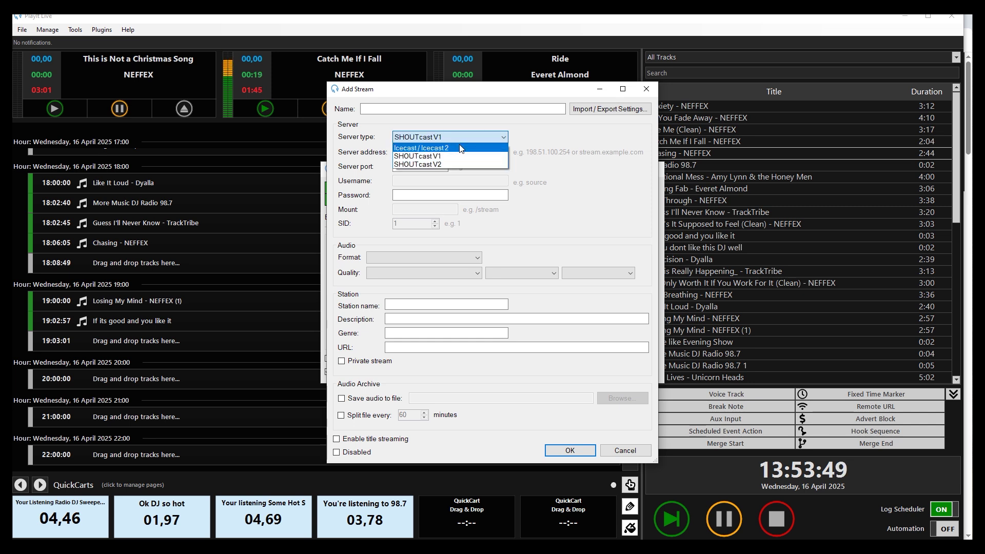
{"action": "left_click", "coordinate": [459, 148]}
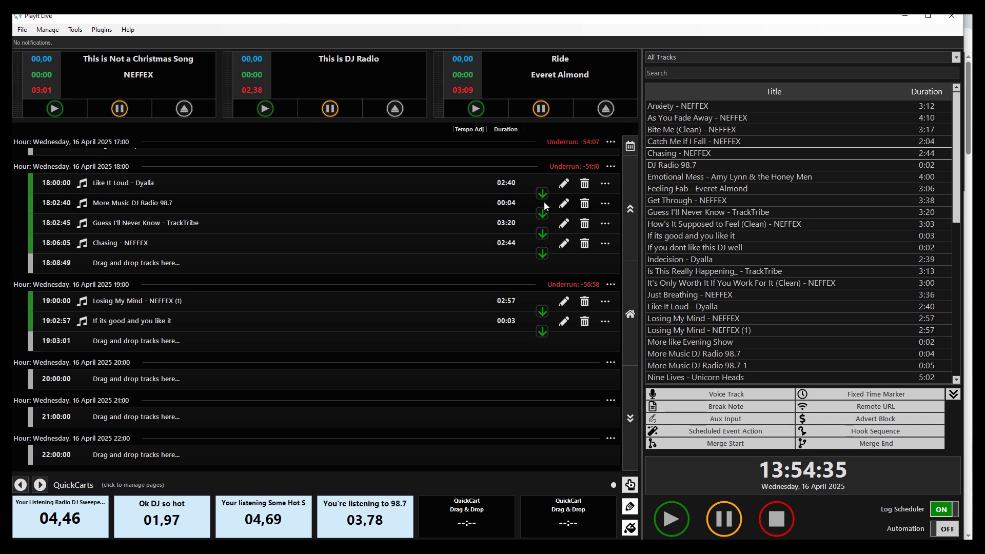
Set stop markers after More Music DJ Radio 98.7 and Losing My Mind - NEFFEX (1), then unload deck 1
{"action": "left_click", "coordinate": [206, 180]}
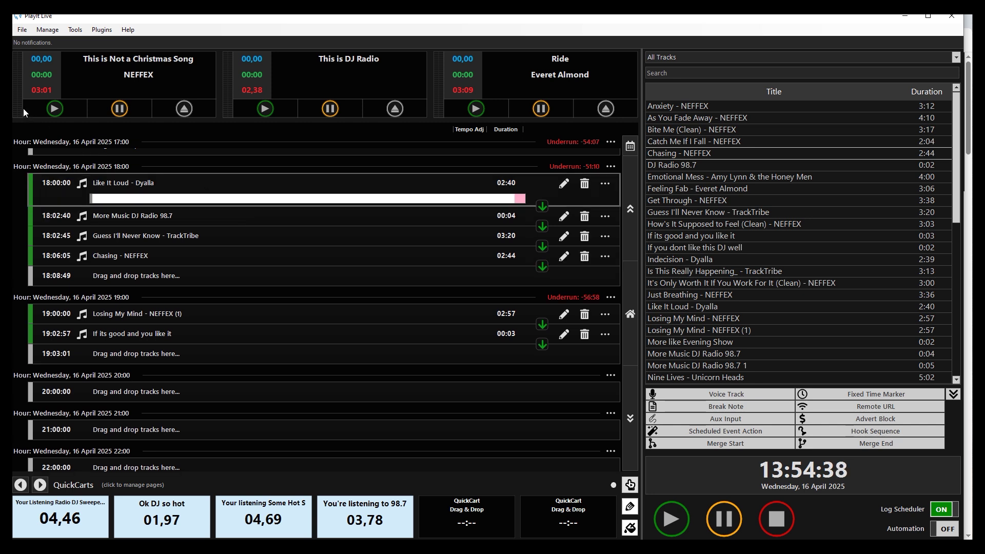
{"action": "left_click", "coordinate": [55, 109]}
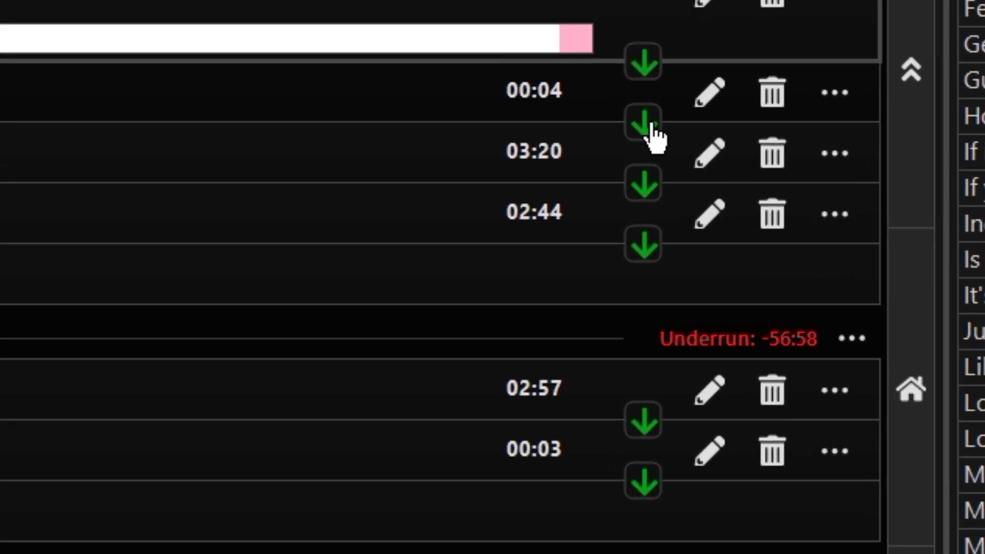
{"action": "left_click", "coordinate": [647, 123]}
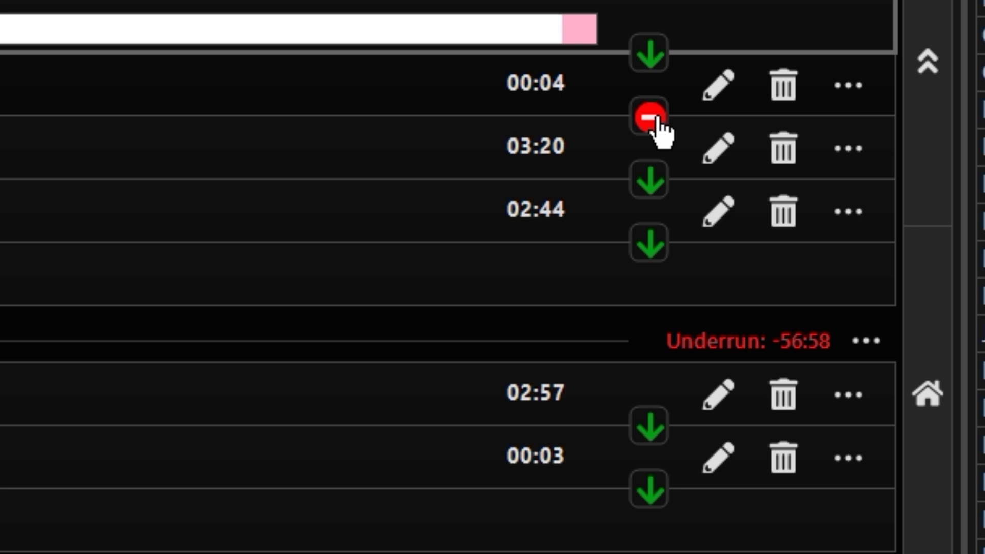
{"action": "left_click", "coordinate": [654, 431]}
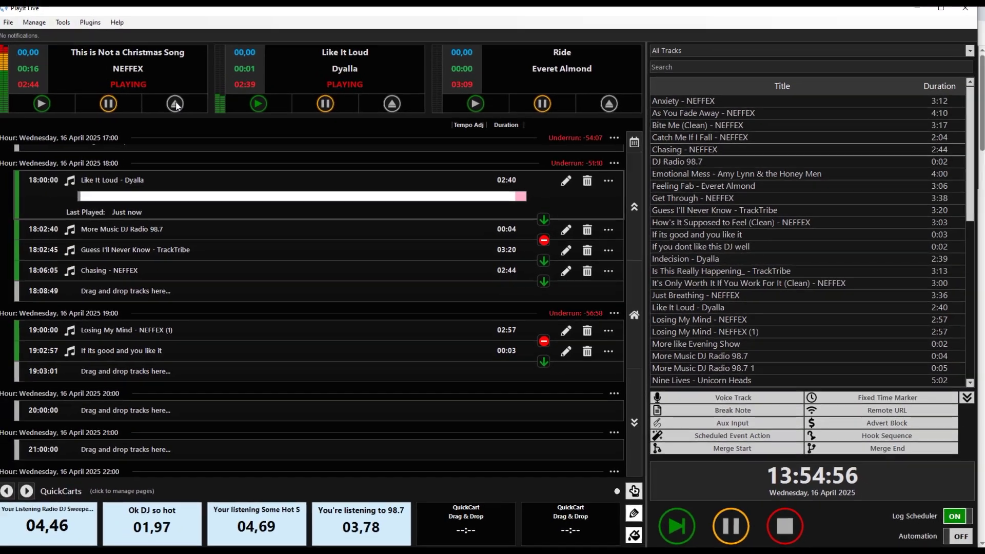
{"action": "left_click", "coordinate": [175, 104]}
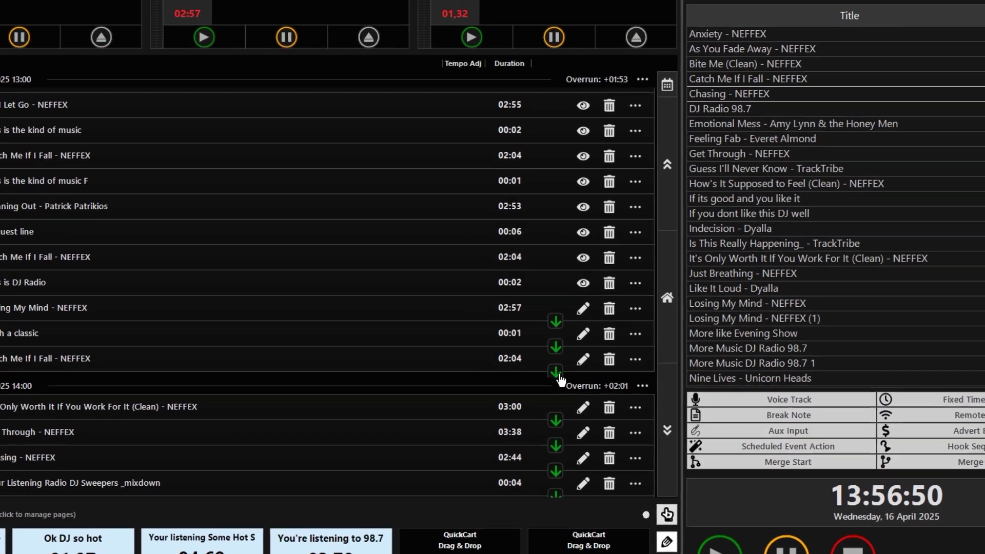
Scroll past the 13:00 and 14:00 hours and play Catch Me If I Fall on deck 1
{"action": "scroll", "coordinate": [571, 464], "scroll_direction": "down", "scroll_amount": 4}
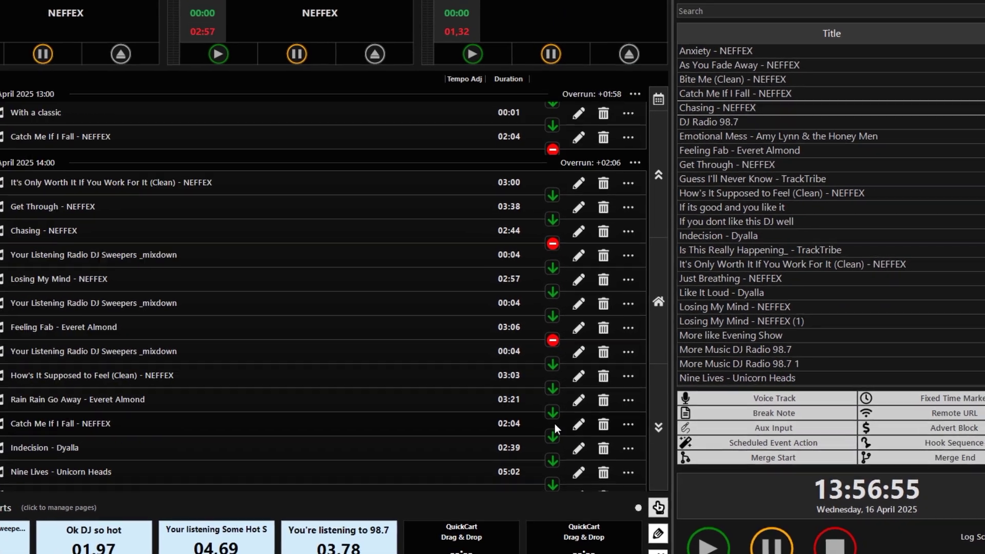
{"action": "scroll", "coordinate": [556, 424], "scroll_direction": "down", "scroll_amount": 2}
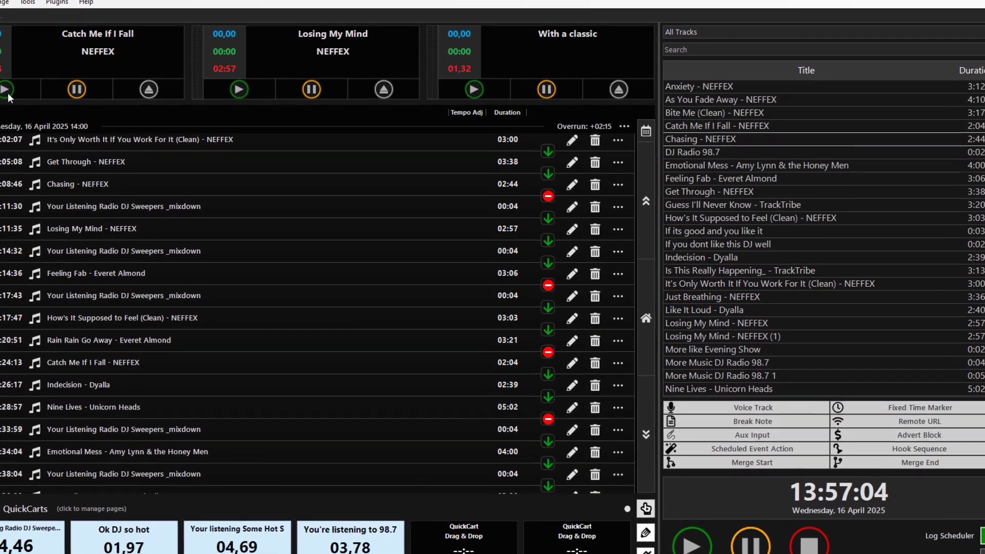
{"action": "left_click", "coordinate": [7, 93]}
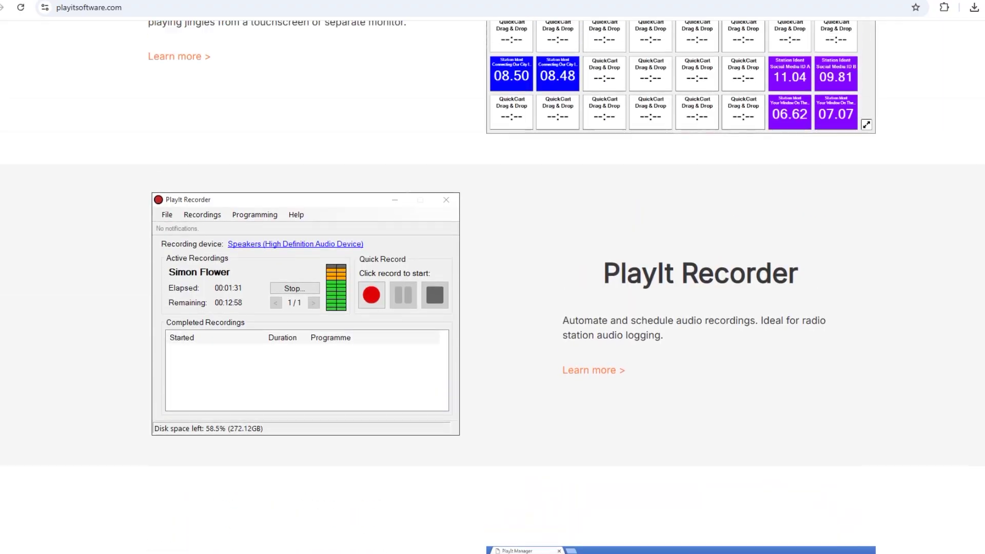
{"action": "scroll", "coordinate": [492, 277], "scroll_direction": "up", "scroll_amount": 12}
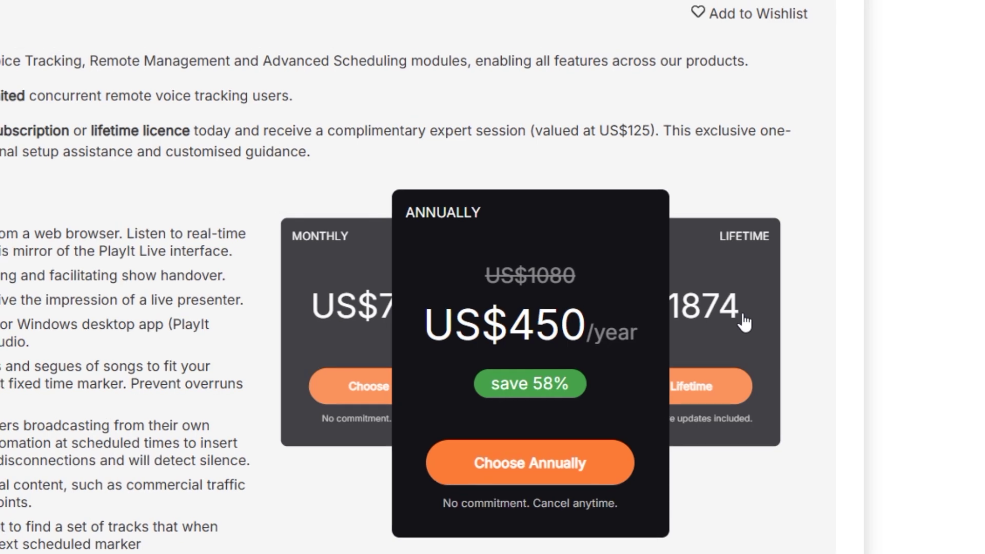
Cycle the Premium Module Bundle price cards through Monthly and Annually, ending on Lifetime US$1874
{"action": "left_click", "coordinate": [749, 330]}
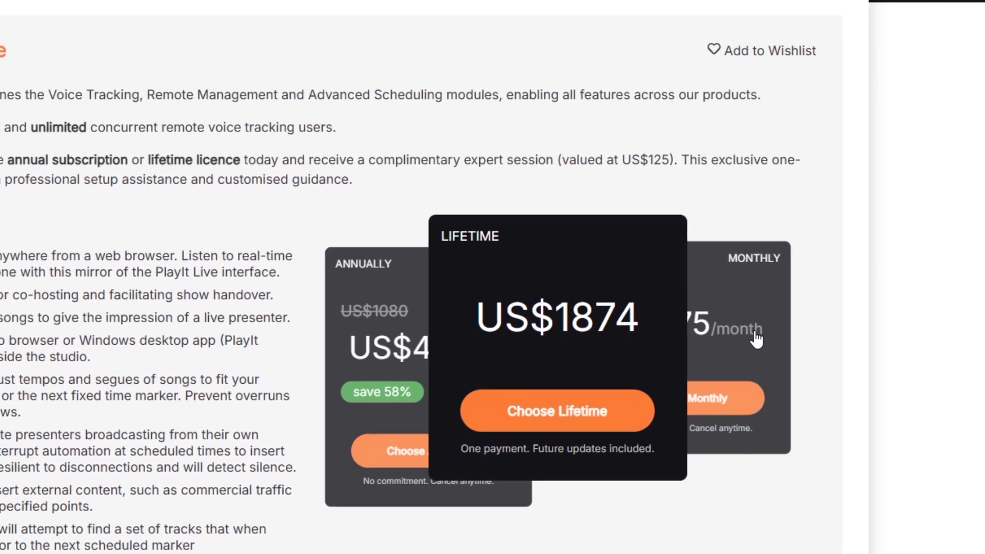
{"action": "left_click", "coordinate": [762, 347]}
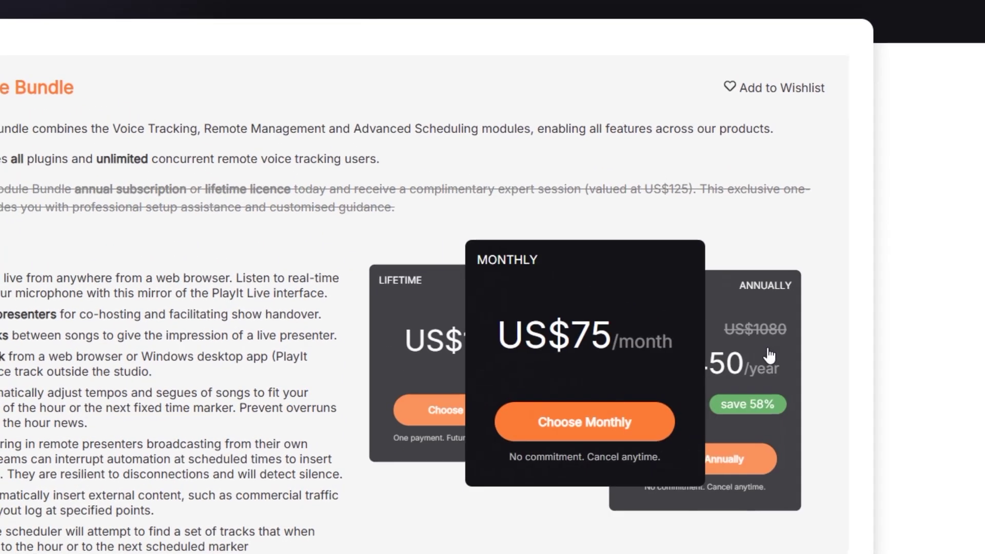
{"action": "left_click", "coordinate": [776, 363]}
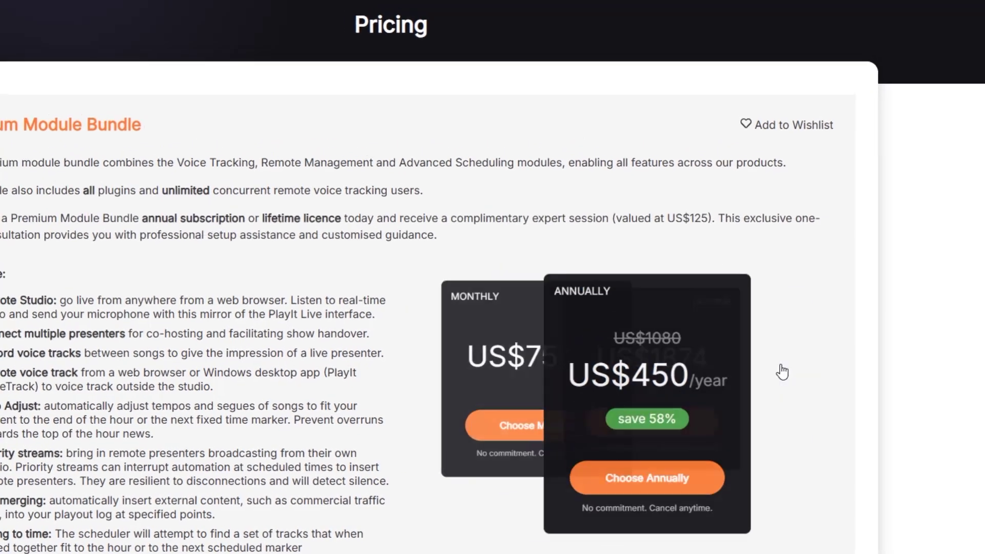
{"action": "left_click", "coordinate": [788, 380]}
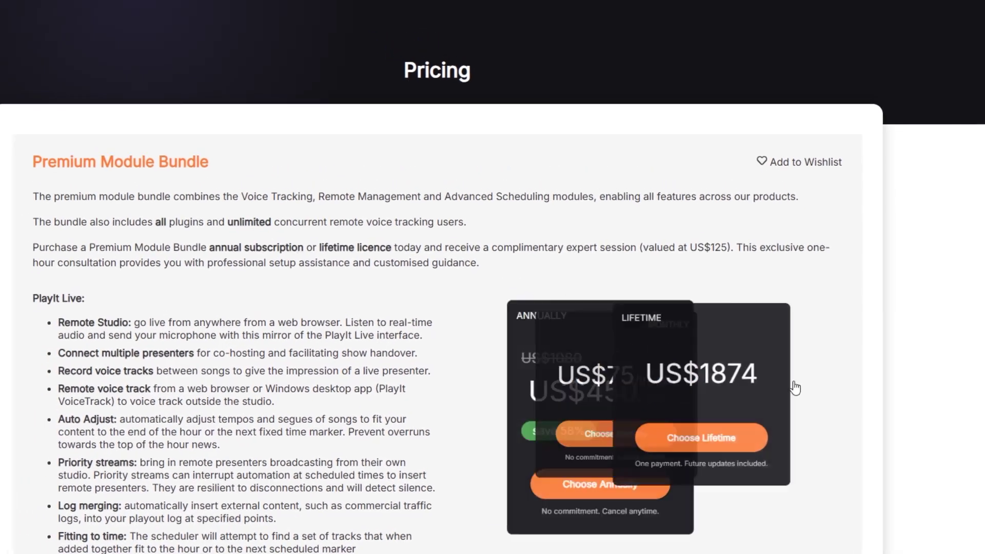